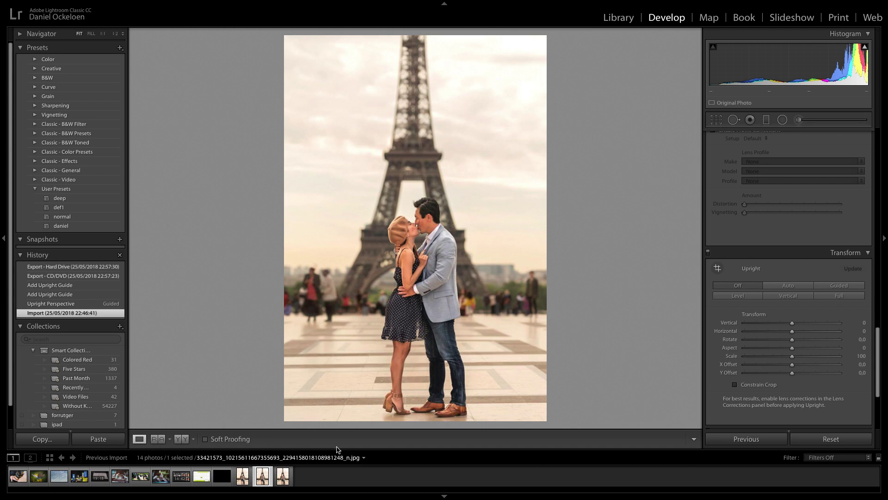
# Open the -Edit.tif copy and zoom to 1:1, then 4:1 on the couple's feet
pyautogui.click(244, 477)
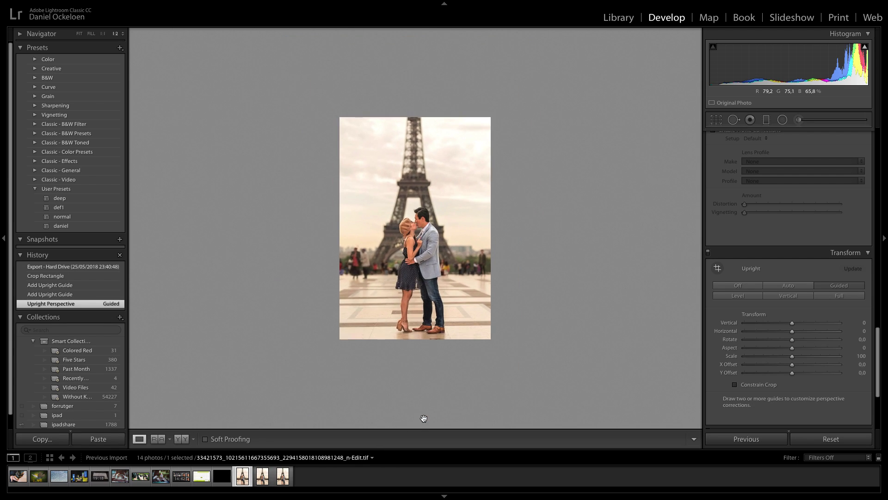
pyautogui.click(434, 337)
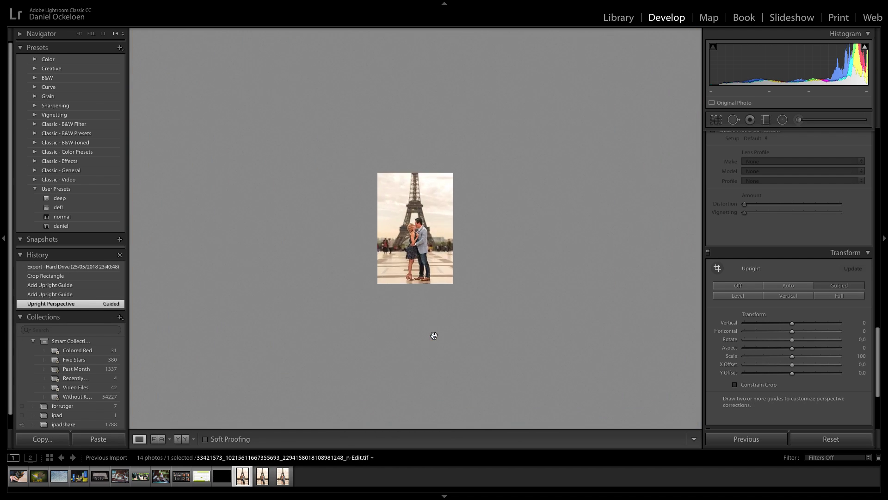
pyautogui.click(426, 265)
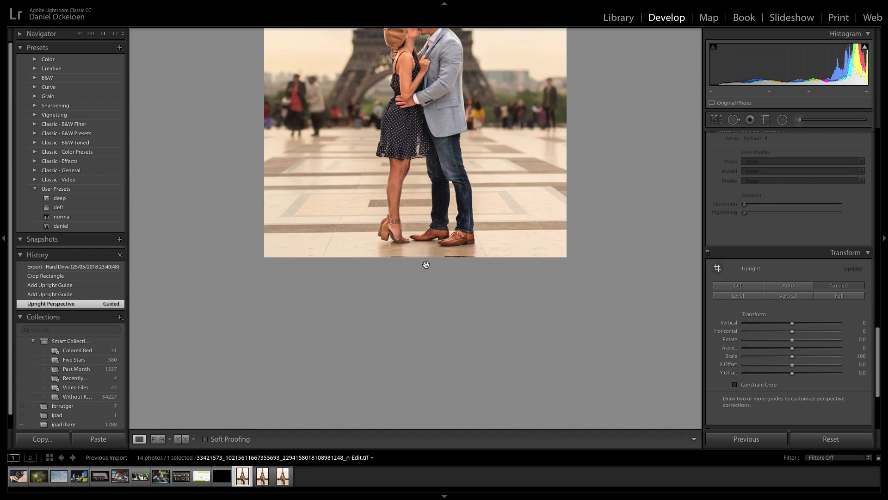
pyautogui.click(475, 243)
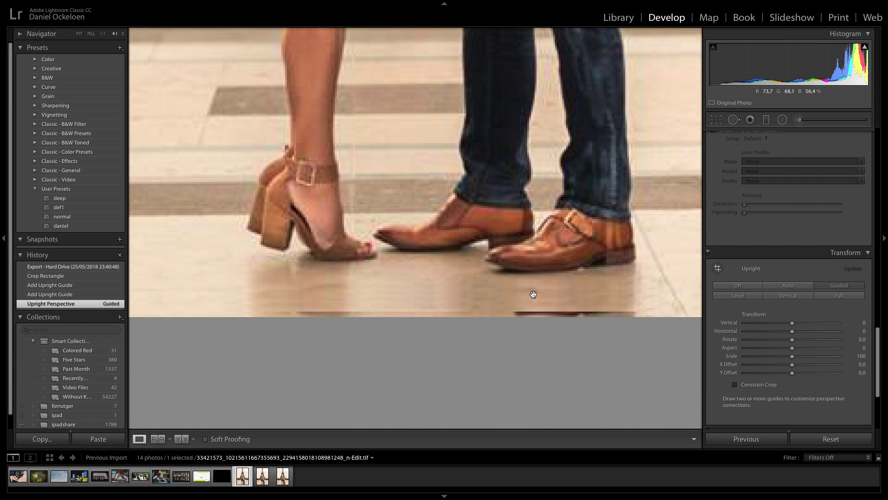
# Zoom back out and fit the whole photo in the view
pyautogui.hotkey('ctrl', '-')
pyautogui.hotkey('ctrl', '-')
pyautogui.hotkey('ctrl', '-')
pyautogui.hotkey('ctrl', '-')
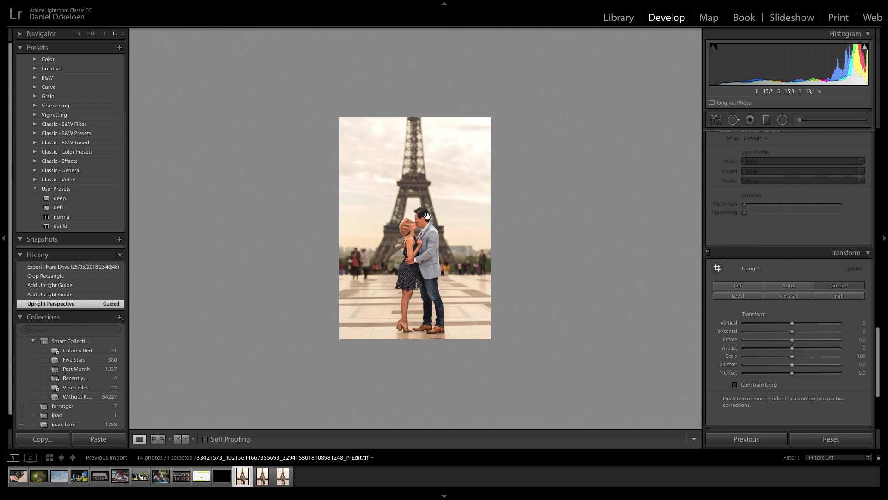
pyautogui.click(427, 215)
pyautogui.click(428, 216)
pyautogui.click(79, 35)
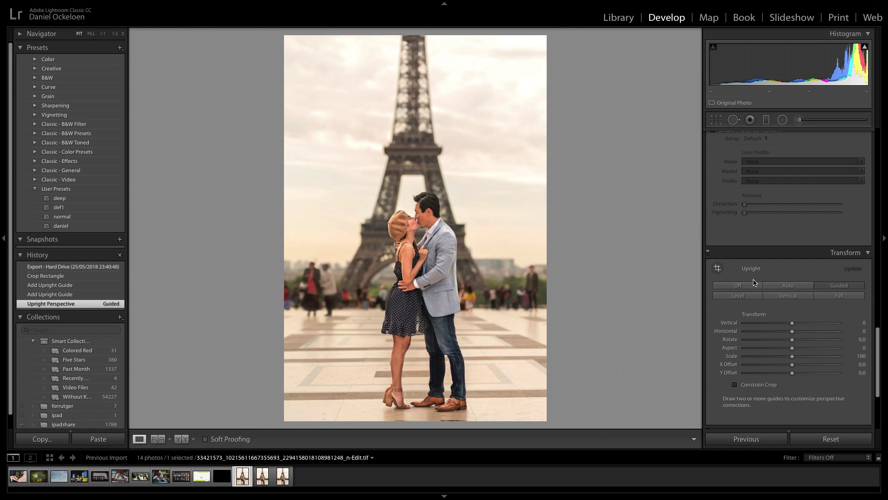
pyautogui.scroll(10, 754, 283)
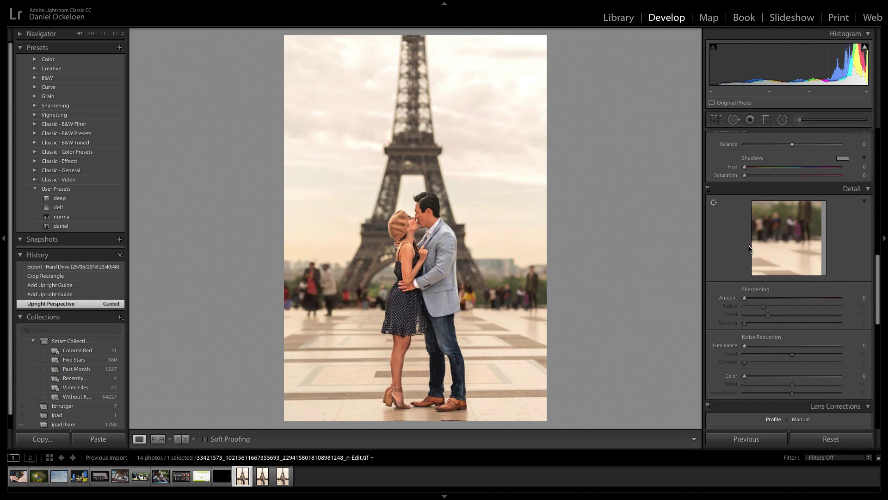
pyautogui.scroll(-10, 750, 249)
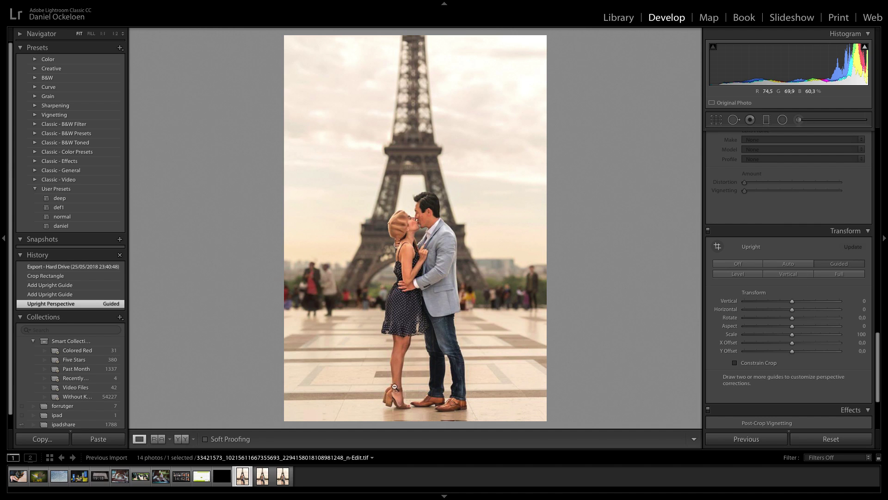
# Apply Auto Upright, then lay Guided guides along the bottom and mid-floor paving lines
pyautogui.click(804, 264)
pyautogui.click(839, 264)
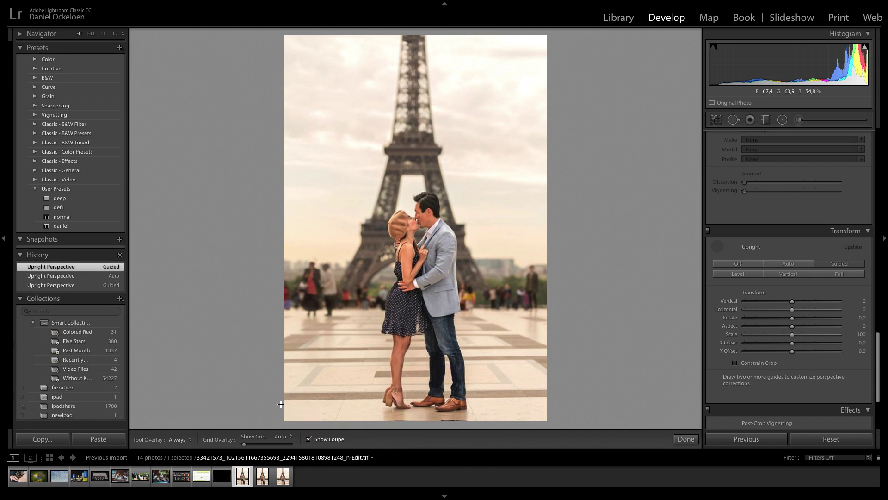
pyautogui.moveTo(283, 399); pyautogui.dragTo(561, 396)
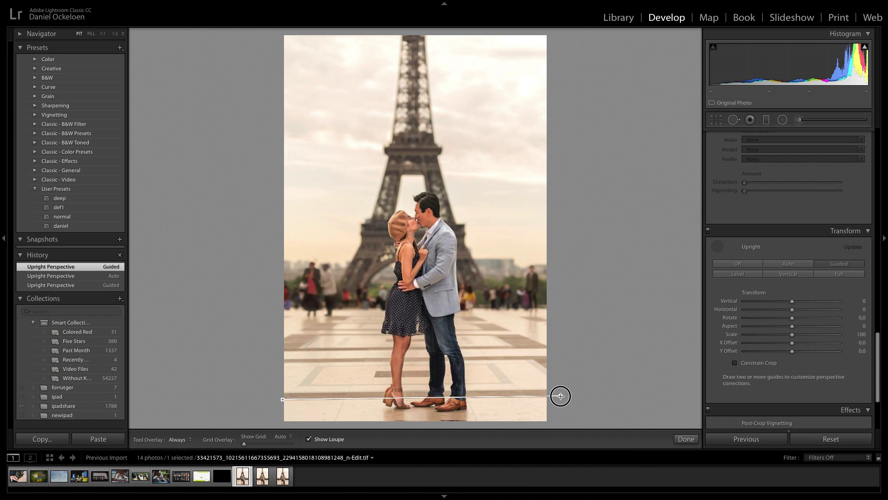
pyautogui.moveTo(561, 396); pyautogui.dragTo(561, 395)
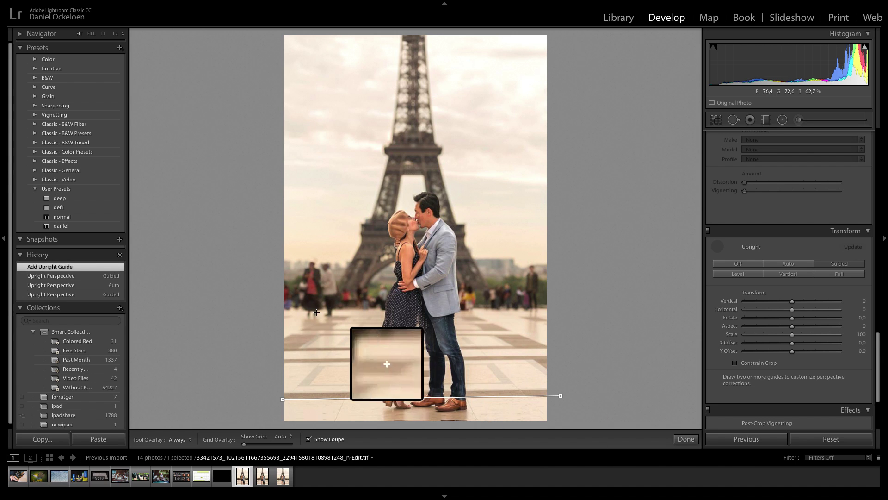
pyautogui.moveTo(284, 305)
pyautogui.mouseDown()
pyautogui.moveTo(603, 310)
pyautogui.moveTo(604, 299)
pyautogui.moveTo(602, 323)
pyautogui.moveTo(601, 306)
pyautogui.mouseUp()
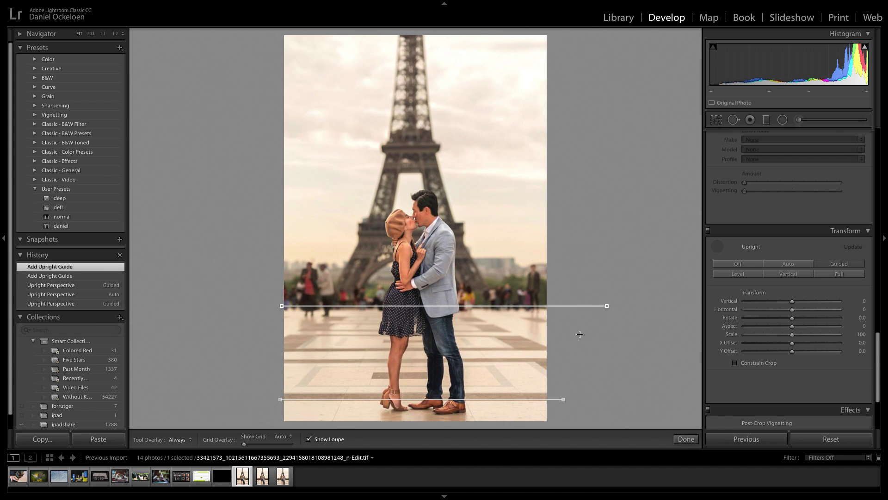
pyautogui.click(688, 437)
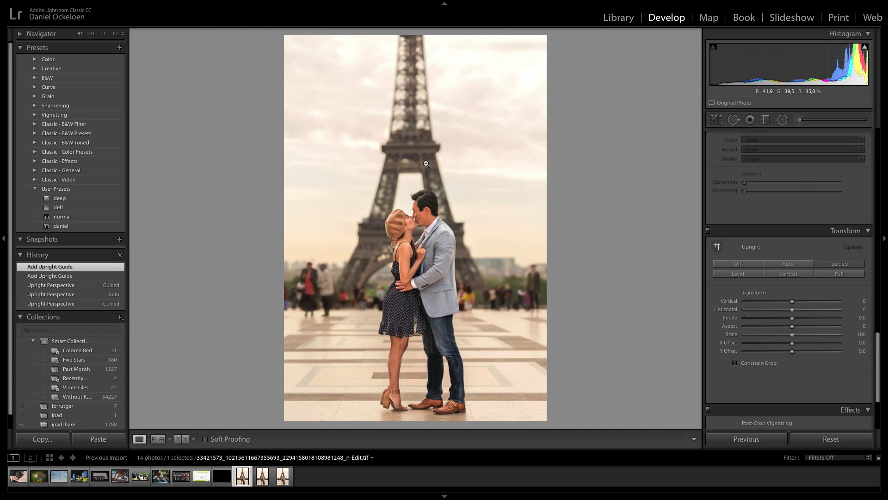
# Toggle Before/After views with backslash to compare the straightened photo against the original
pyautogui.press('\\')
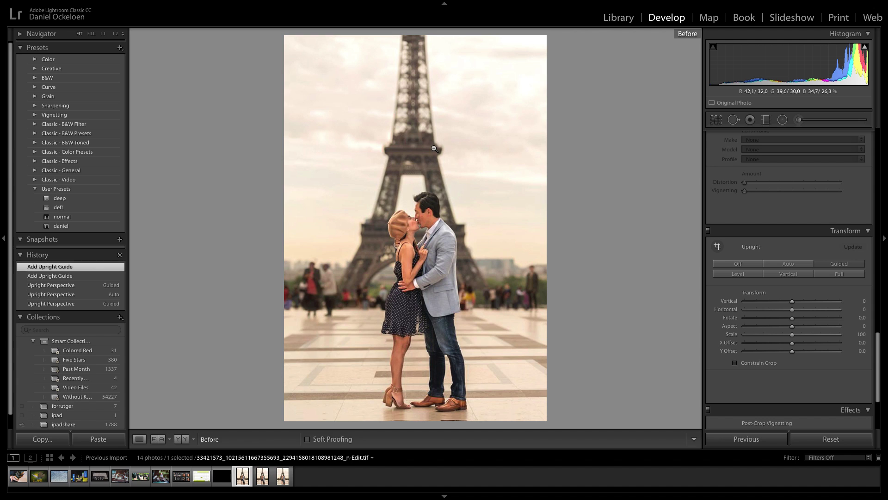
pyautogui.press('\\')
pyautogui.press('\\')
pyautogui.press('\\')
pyautogui.press('\\')
pyautogui.press('\\')
pyautogui.press('\\')
pyautogui.press('\\')
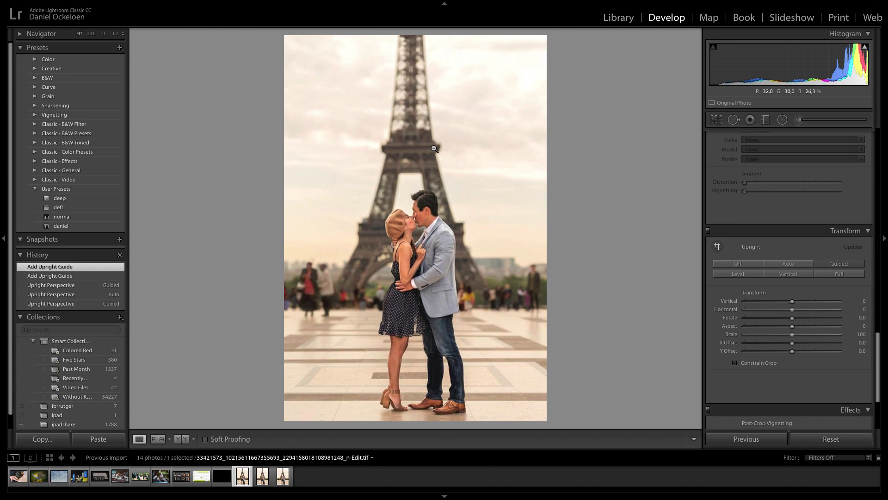
pyautogui.press('\\')
pyautogui.press('\\')
pyautogui.press('\\')
pyautogui.press('\\')
pyautogui.press('\\')
pyautogui.press('\\')
pyautogui.press('\\')
pyautogui.press('\\')
pyautogui.click(717, 120)
# Try Auto straighten, nudge the bottom crop edge up slightly, and commit the crop
pyautogui.click(854, 167)
pyautogui.moveTo(414, 424); pyautogui.dragTo(414, 423)
pyautogui.moveTo(415, 423); pyautogui.dragTo(414, 422)
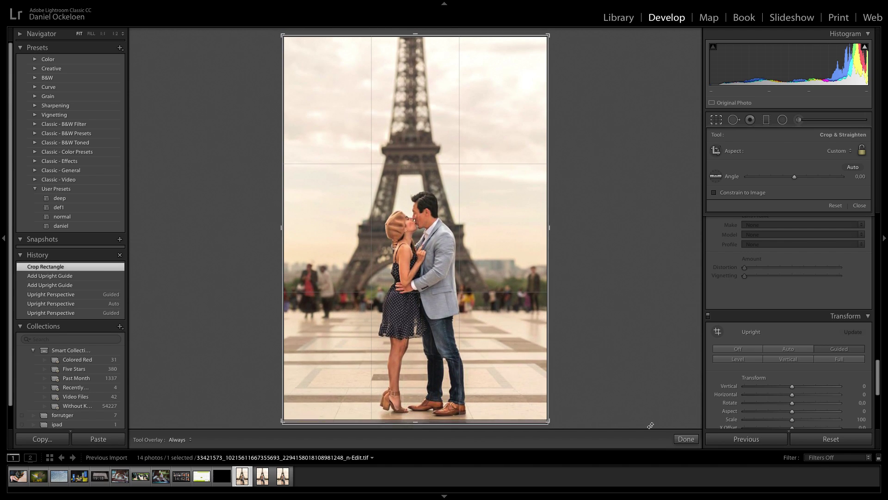
pyautogui.click(686, 439)
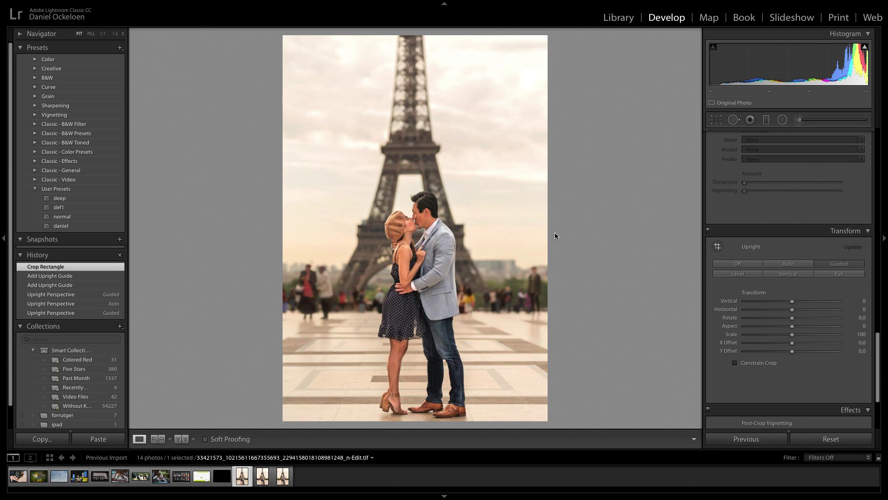
pyautogui.press('\\')
pyautogui.press('\\')
pyautogui.press('\\')
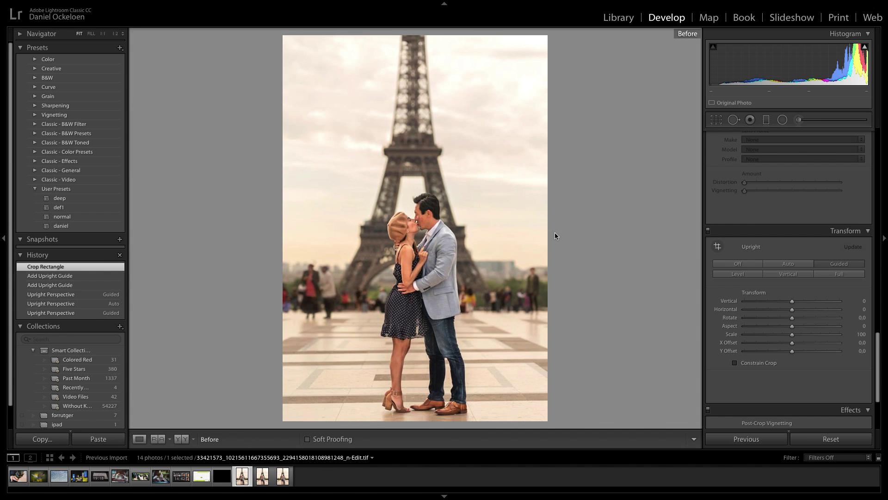
pyautogui.press('\\')
pyautogui.press('\\')
pyautogui.press('\\')
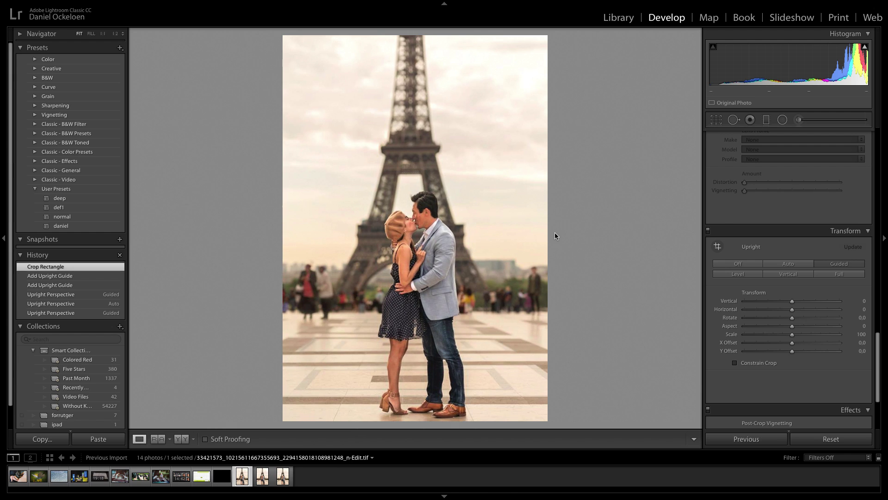
pyautogui.press('\\')
pyautogui.press('\\')
pyautogui.press('\\')
pyautogui.press('\\')
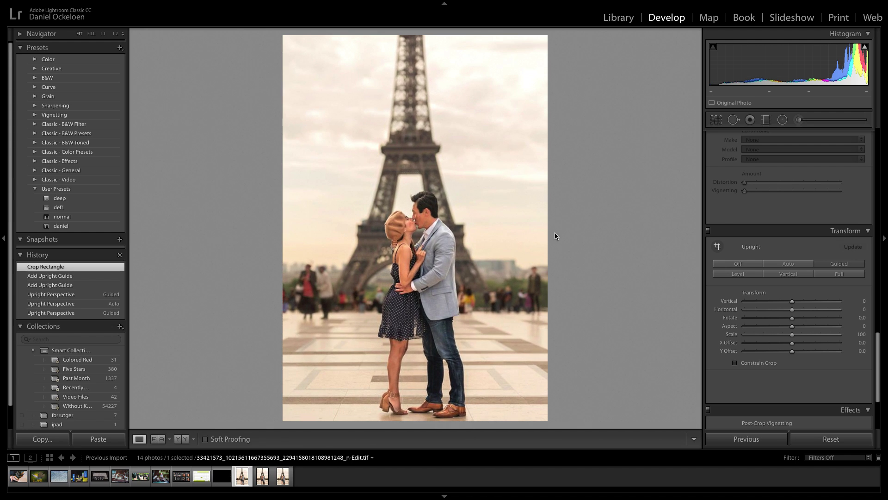